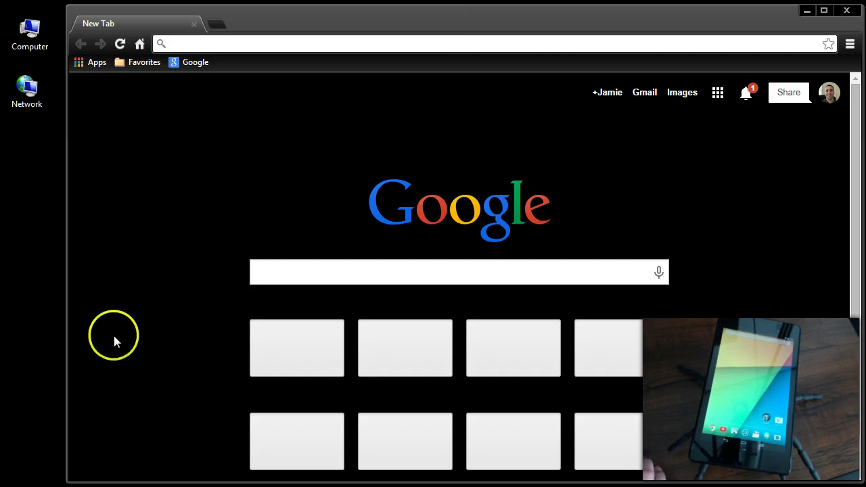
Step: Check the computer's basic system information, then close that window
{"action": "left_click", "coordinate": [288, 272]}
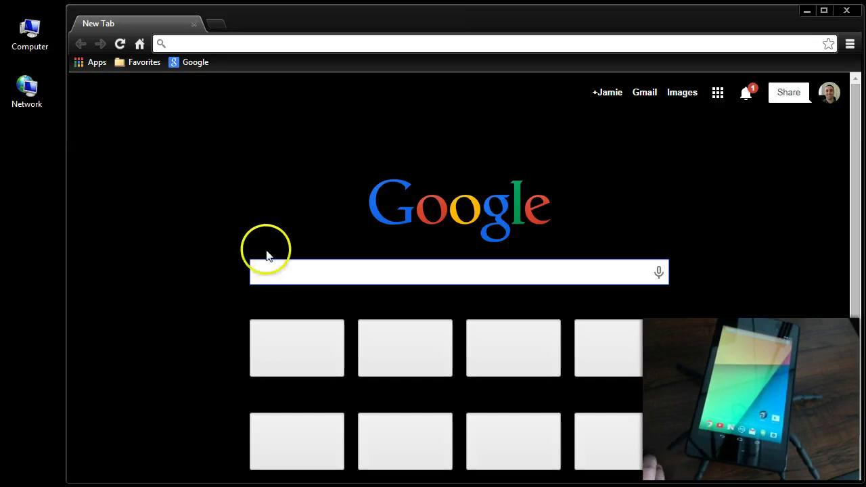
{"action": "right_click", "coordinate": [29, 30]}
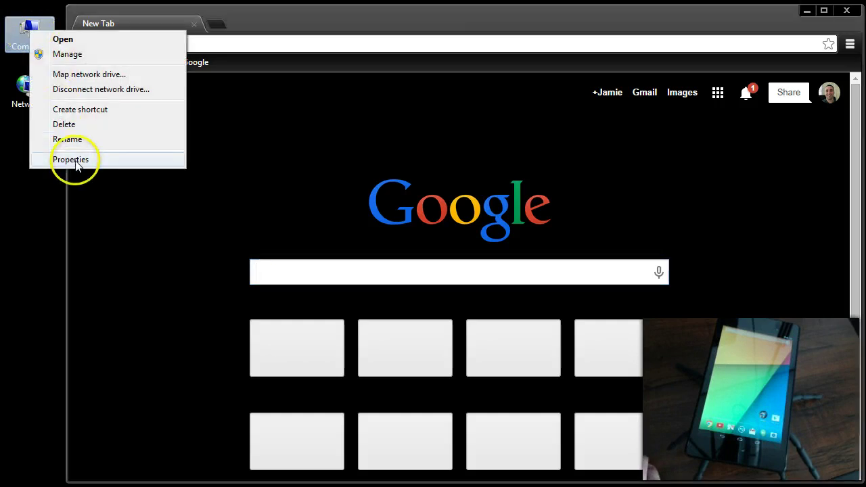
{"action": "left_click", "coordinate": [73, 161]}
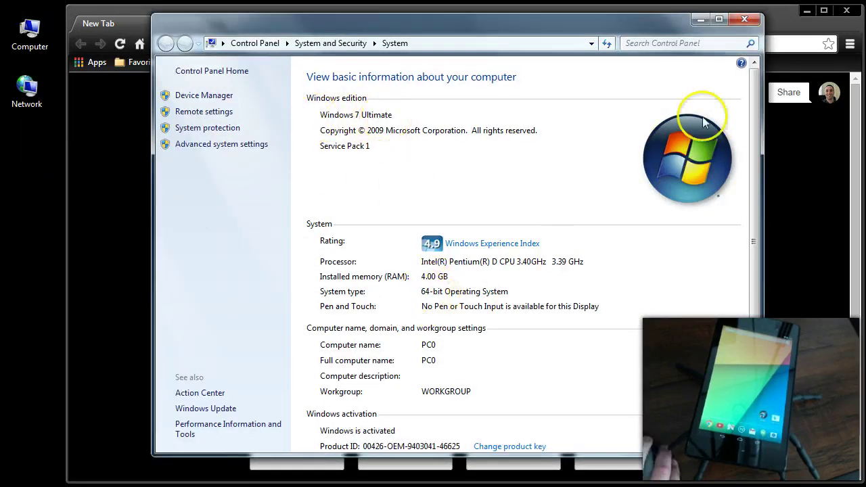
{"action": "left_click", "coordinate": [740, 22]}
Step: Search Google for wugfresh and open the WugFresh developer site
{"action": "left_click", "coordinate": [447, 265]}
{"action": "type", "text": "wugfresh"}
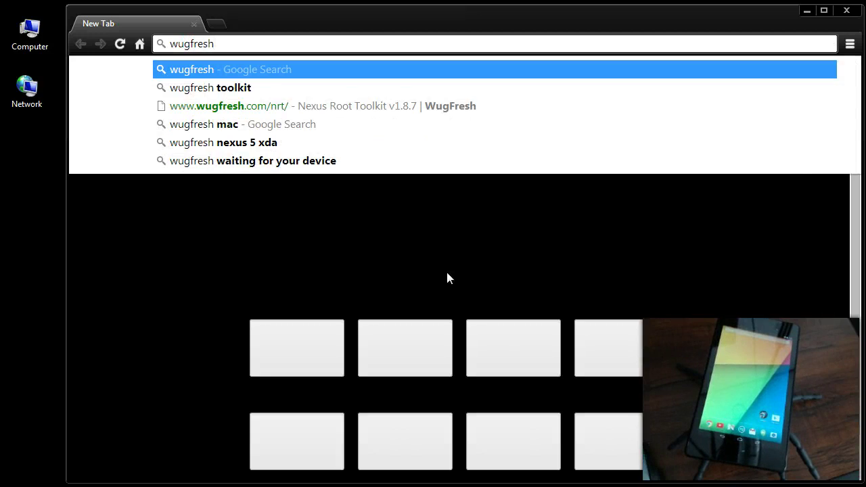
{"action": "key", "text": "Return"}
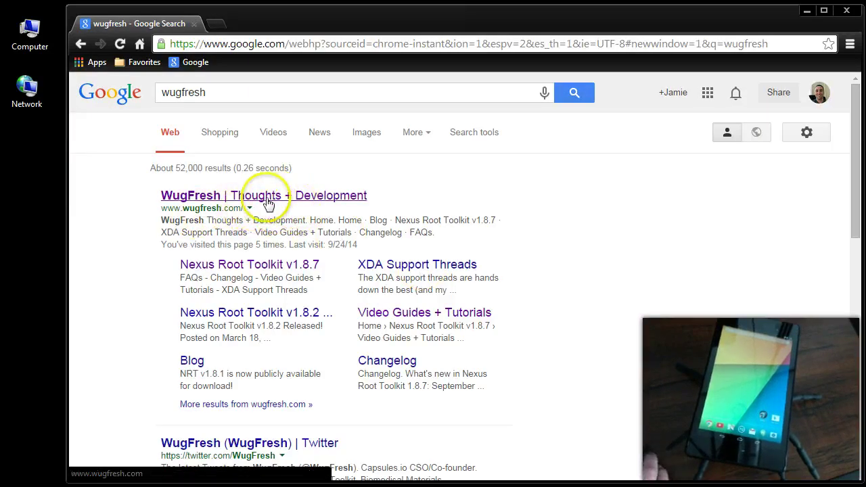
{"action": "left_click", "coordinate": [271, 197]}
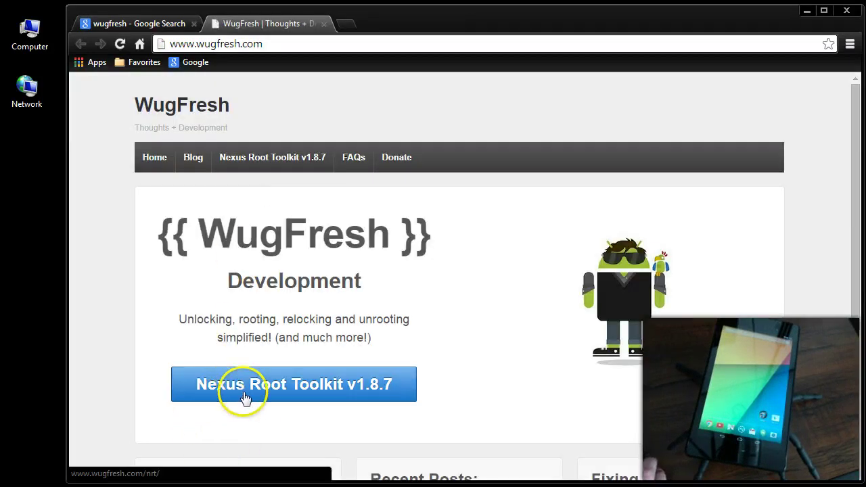
Step: Go to the Nexus Root Toolkit v1.8.7 page and scroll to its Download section
{"action": "left_click", "coordinate": [326, 384]}
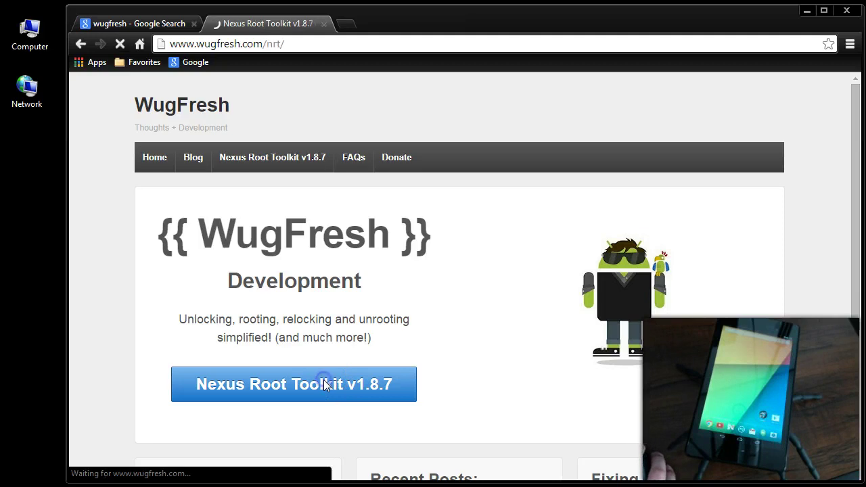
{"action": "left_click", "coordinate": [303, 353]}
{"action": "scroll", "coordinate": [306, 378], "scroll_direction": "down", "scroll_amount": 8}
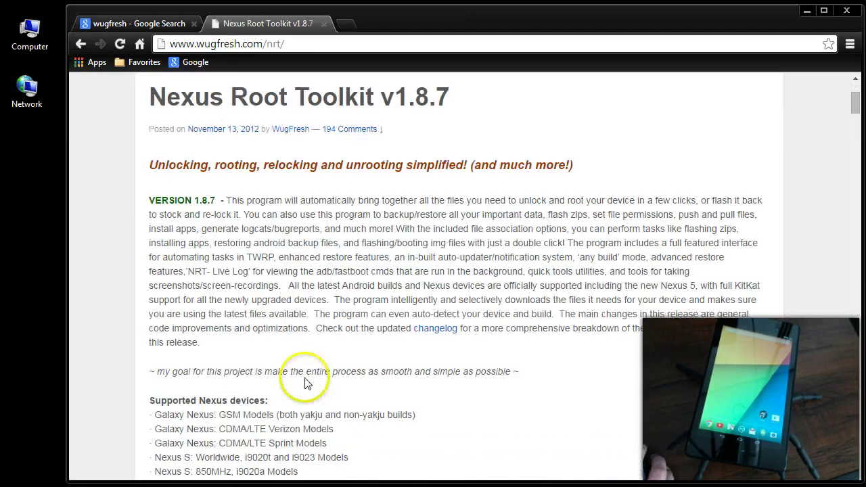
{"action": "scroll", "coordinate": [304, 382], "scroll_direction": "down", "scroll_amount": 10}
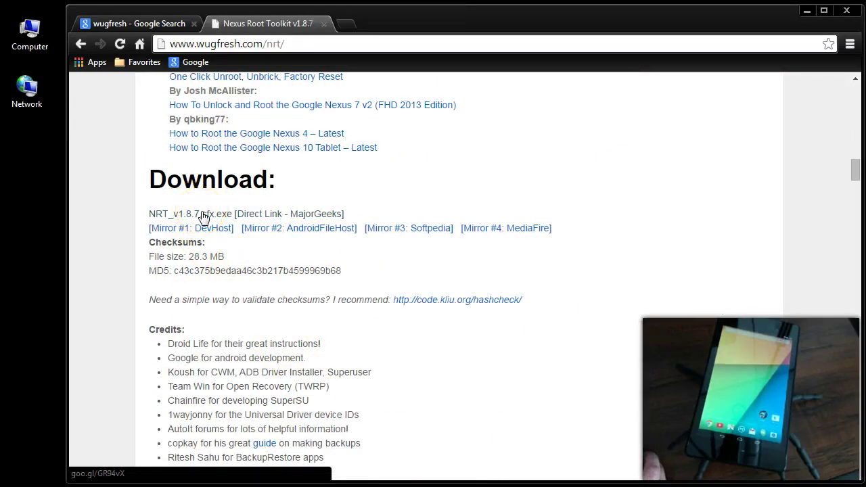
Step: Download NRT_v1.8.7.sfx.exe from MajorGeeks and run it past the security warning
{"action": "left_click", "coordinate": [203, 215]}
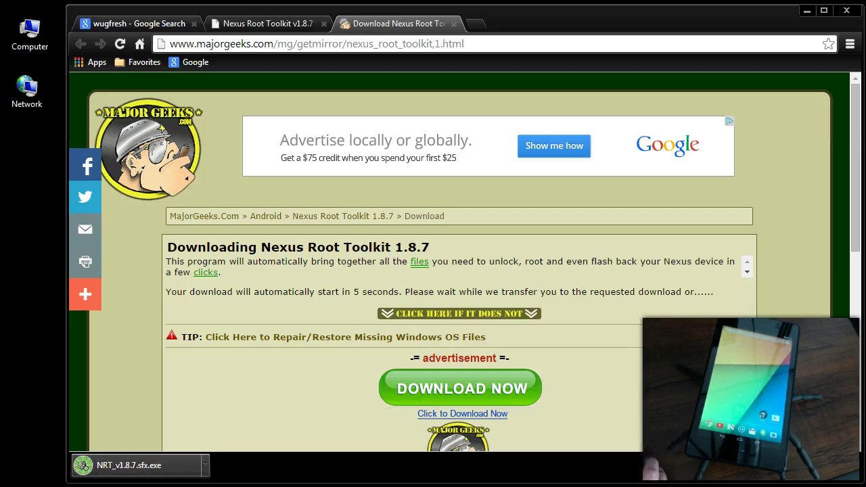
{"action": "left_click", "coordinate": [133, 469]}
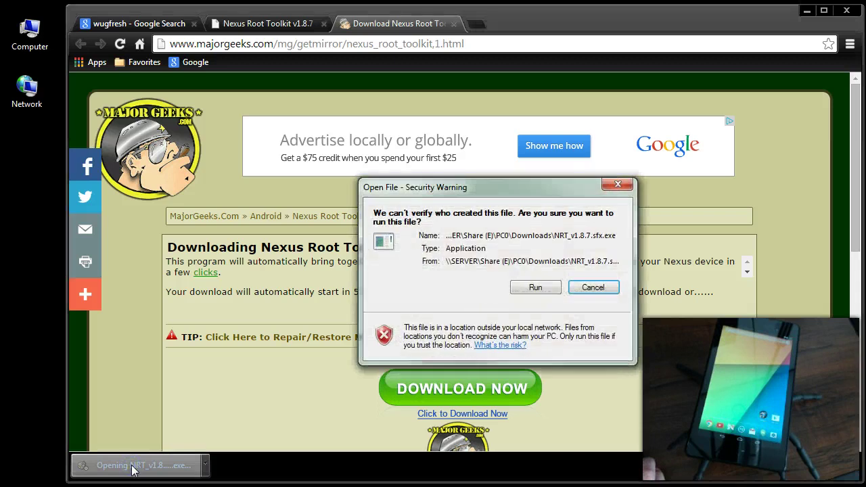
{"action": "left_click", "coordinate": [805, 13]}
{"action": "left_click", "coordinate": [536, 290]}
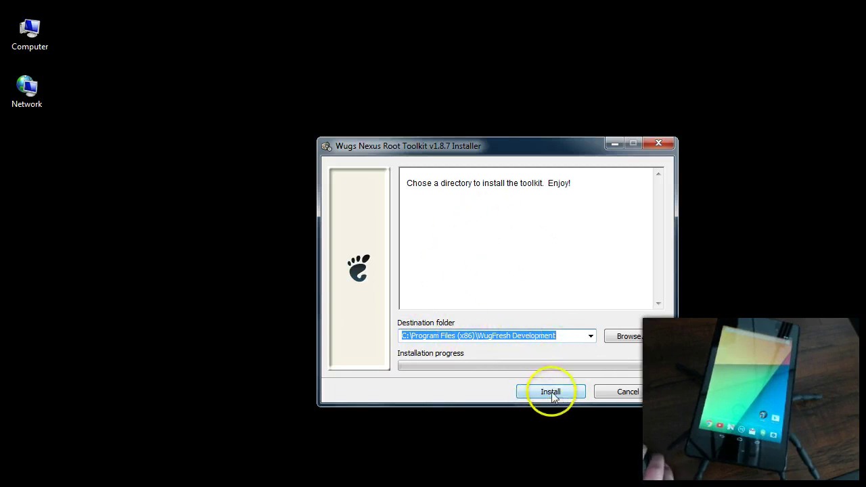
Step: Install the toolkit to the default C:\Program Files (x86)\WugFresh Development folder
{"action": "left_click", "coordinate": [551, 392]}
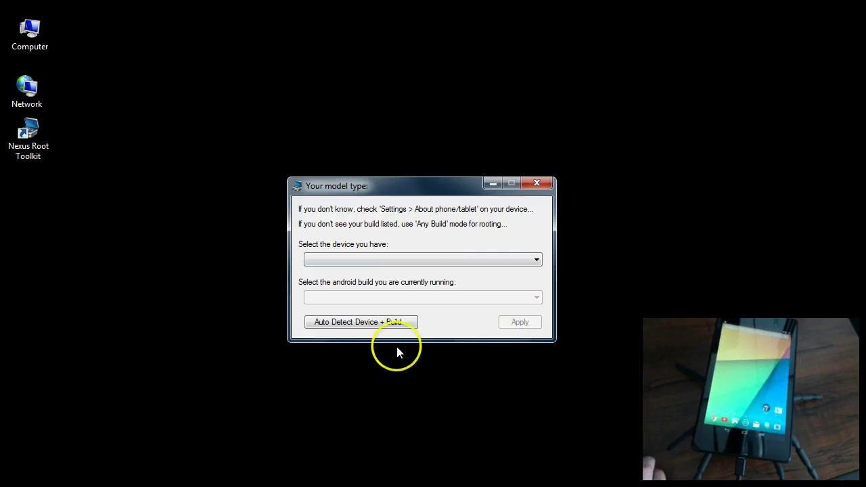
Step: Auto-detect the Nexus 7 2013 Wi-Fi on build KTU84P and apply it
{"action": "left_click", "coordinate": [340, 328]}
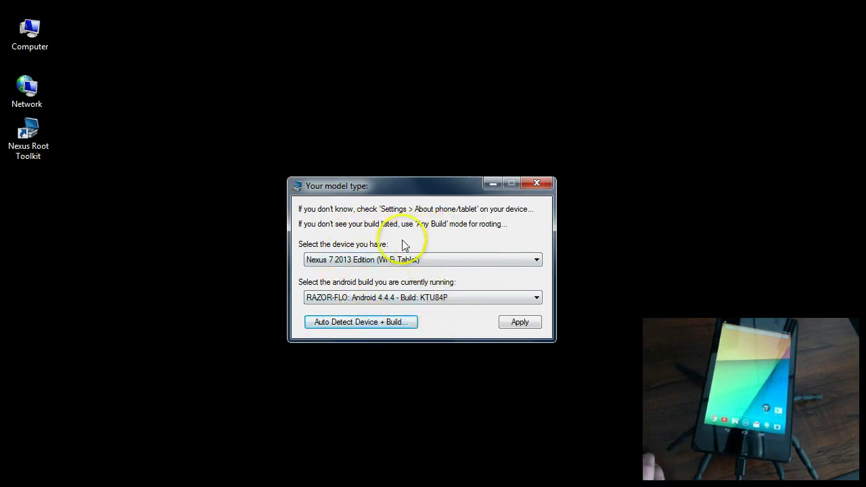
{"action": "left_click", "coordinate": [521, 322]}
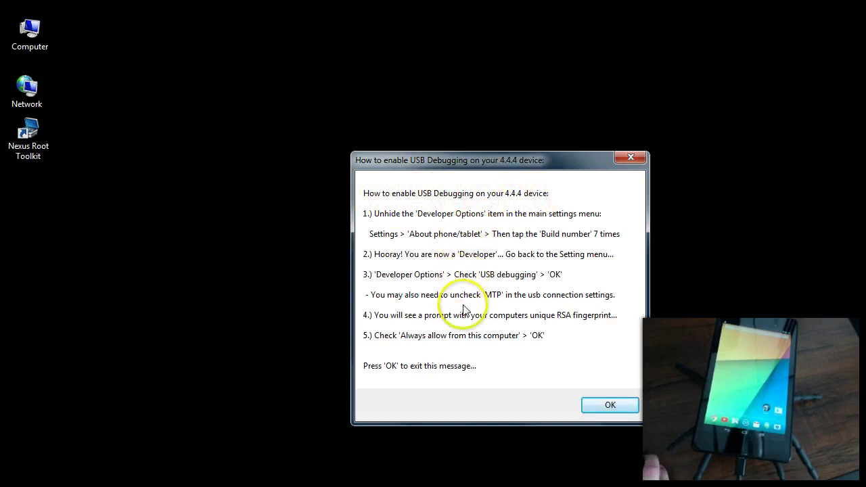
Step: Dismiss the USB debugging instructions and move the download prompt aside
{"action": "left_click", "coordinate": [607, 408]}
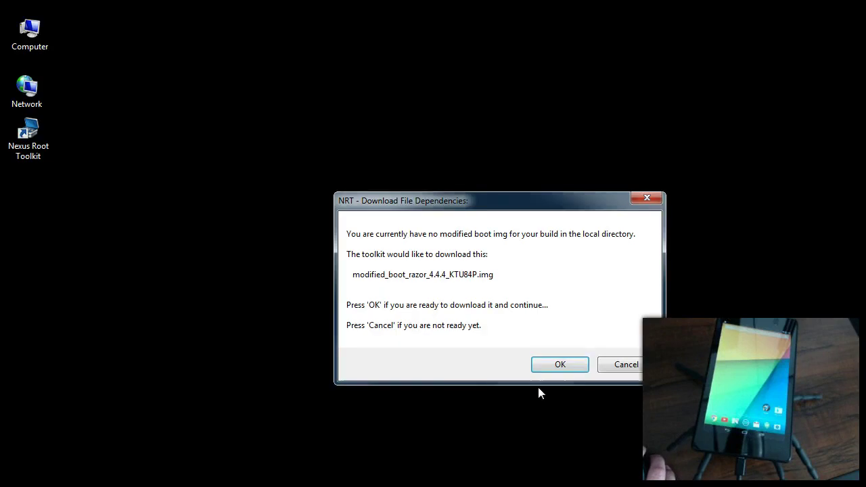
{"action": "left_click_drag", "start_coordinate": [476, 200], "coordinate": [447, 165]}
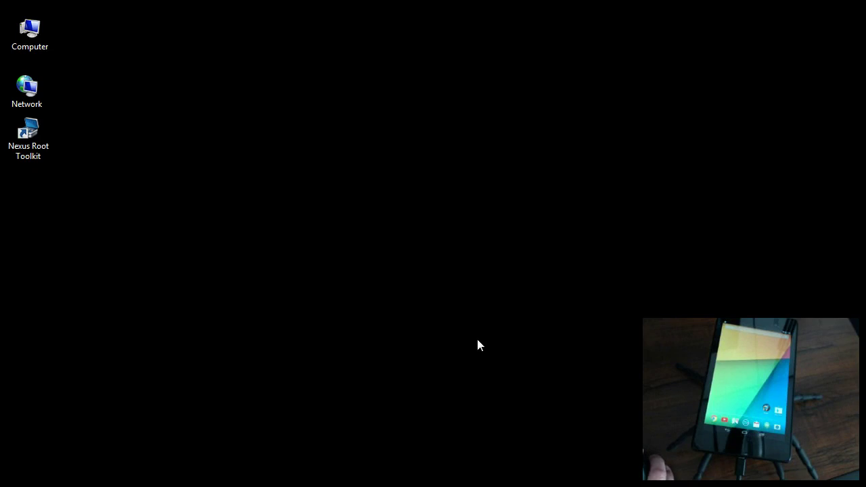
Step: Center the toolkit window, start the bootloader unlock, and allow automatic reboot into bootloader
{"action": "left_click", "coordinate": [400, 272]}
{"action": "left_click_drag", "start_coordinate": [111, 0], "coordinate": [488, 92]}
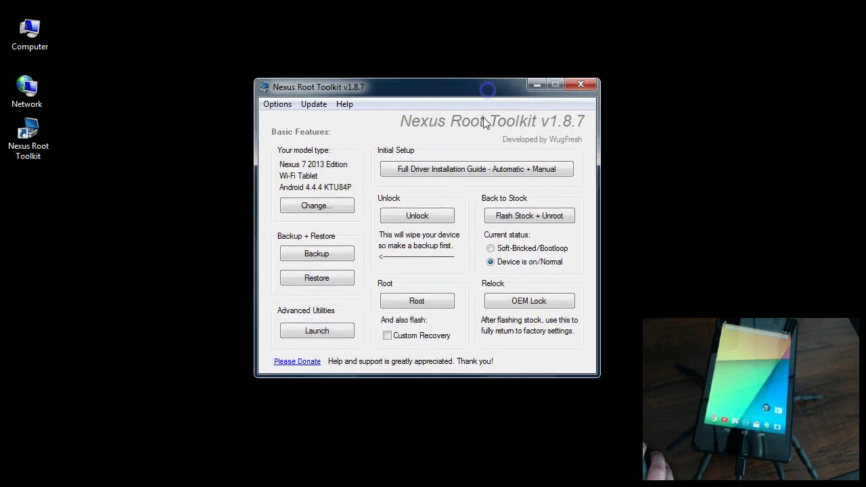
{"action": "left_click", "coordinate": [414, 218]}
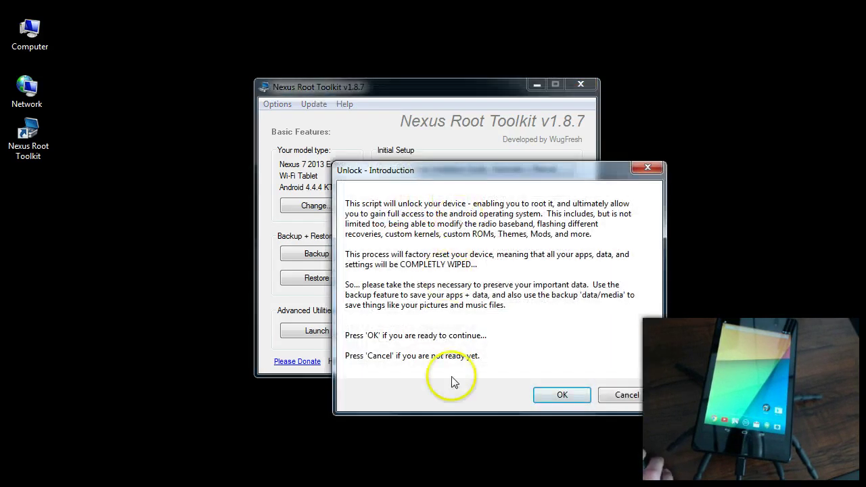
{"action": "left_click", "coordinate": [558, 396]}
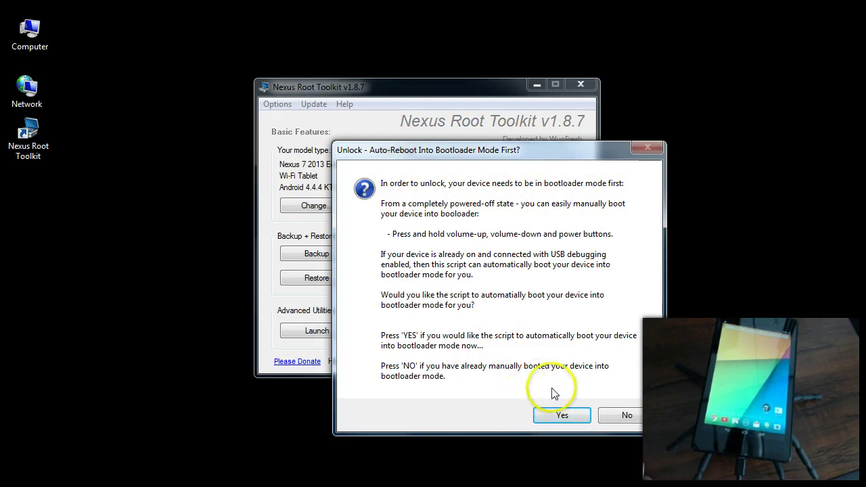
{"action": "left_click", "coordinate": [563, 417]}
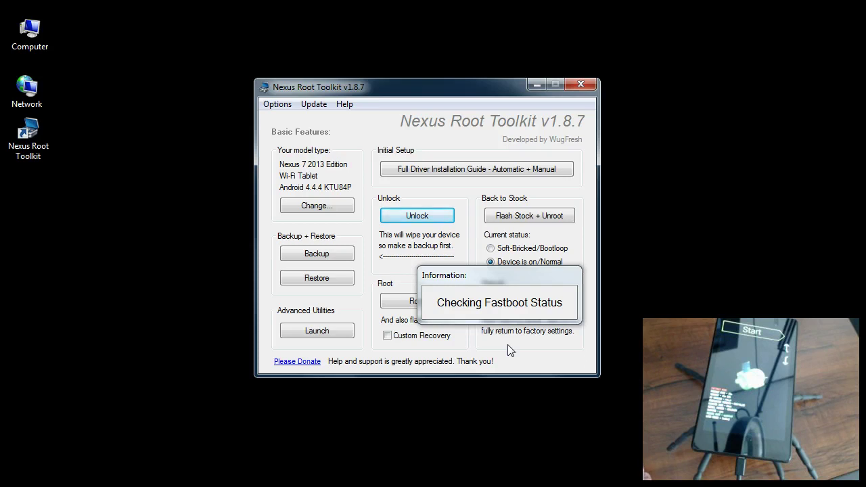
Step: Confirm the toolkit prompt so the bootloader unlock proceeds to completion
{"action": "left_click", "coordinate": [478, 371]}
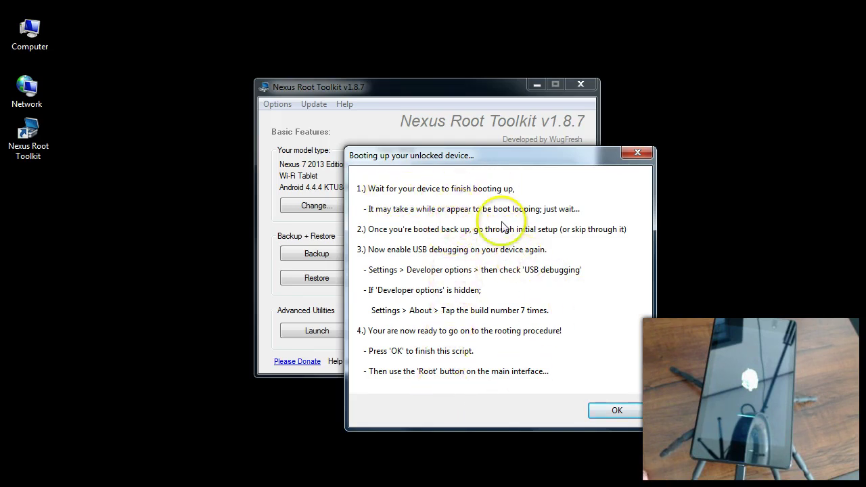
Step: Dismiss the 'Booting up your unlocked device' instructions
{"action": "left_click", "coordinate": [615, 411]}
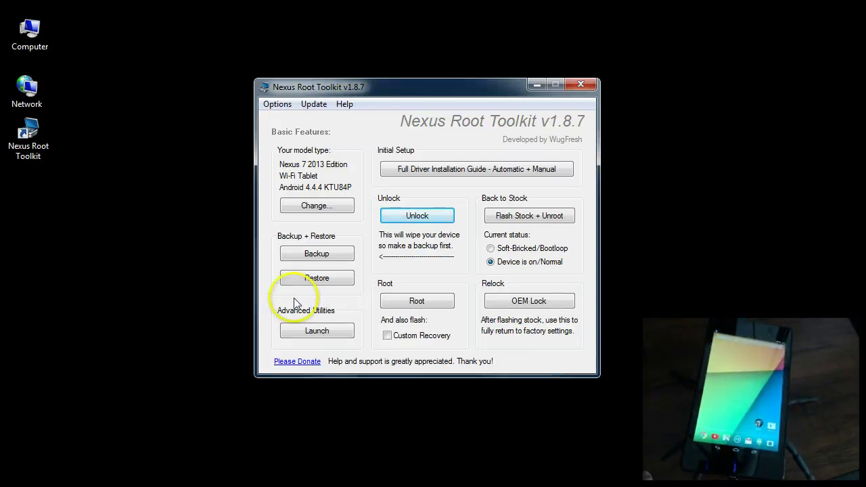
Step: Enable Custom Recovery, start Root, and confirm the Root + Flash Custom Recovery dialog
{"action": "left_click", "coordinate": [388, 336]}
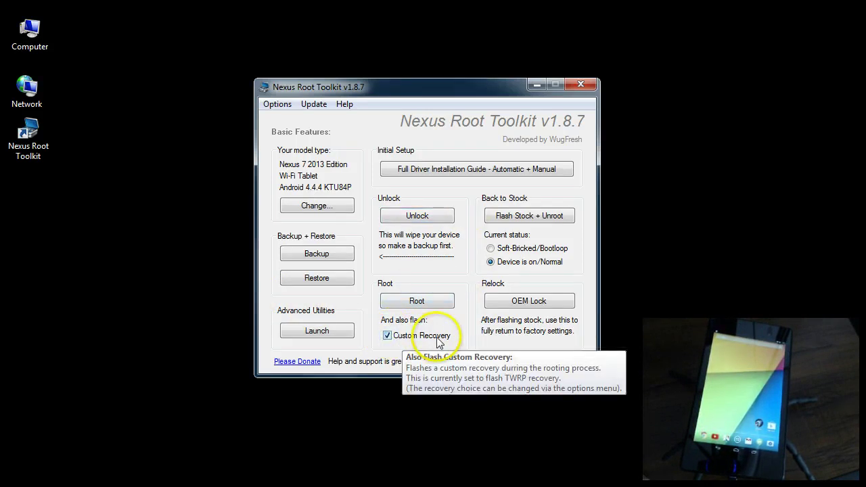
{"action": "left_click", "coordinate": [416, 304]}
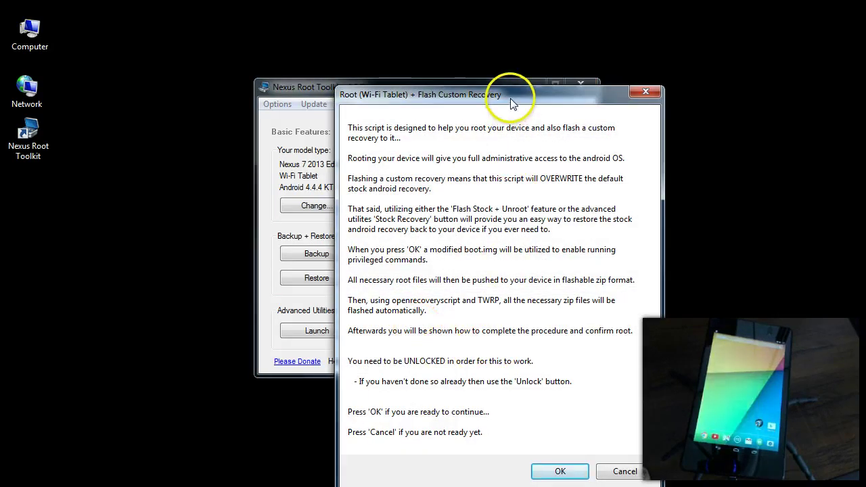
{"action": "left_click_drag", "start_coordinate": [511, 95], "coordinate": [466, 50]}
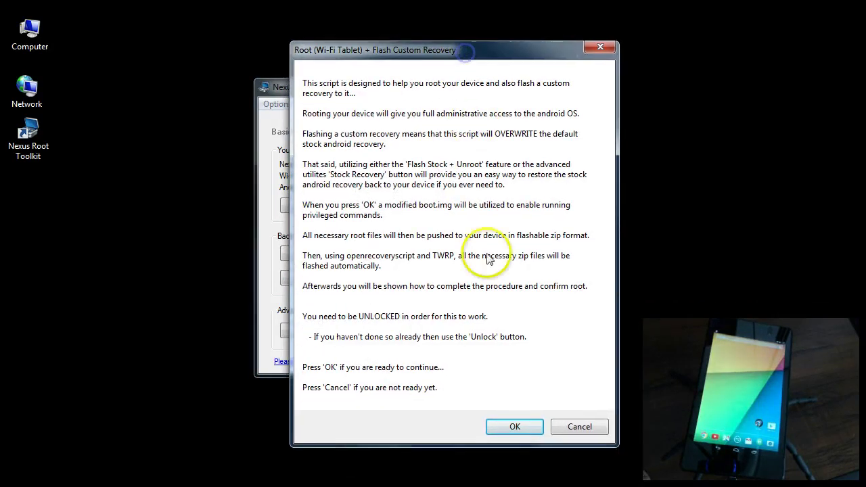
{"action": "left_click", "coordinate": [514, 427]}
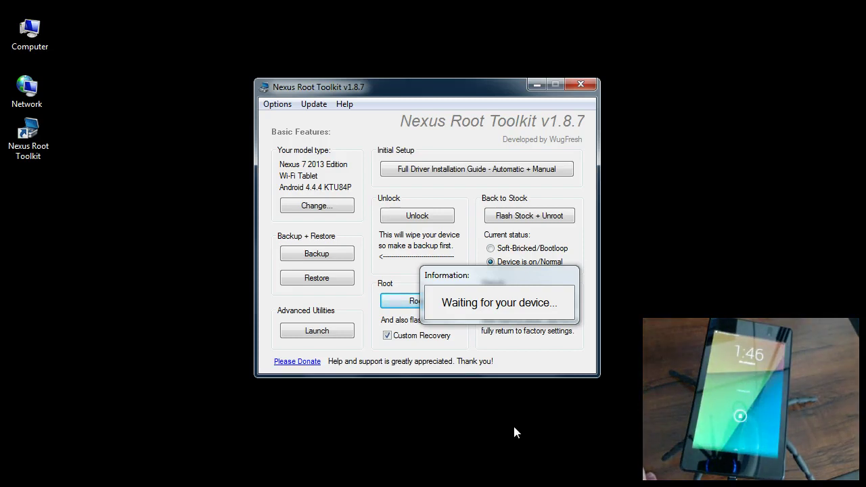
Step: Acknowledge the toolkit prompt so it proceeds to flashing the custom recovery
{"action": "left_click", "coordinate": [504, 392]}
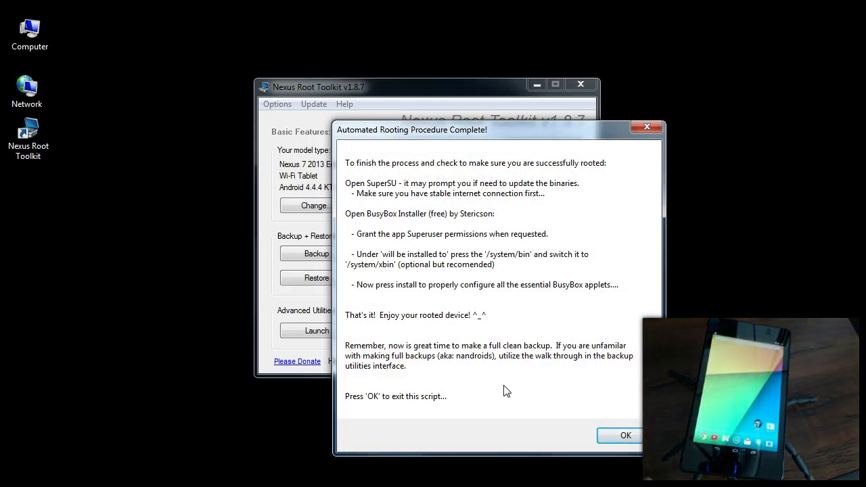
Step: Acknowledge the 'Automated Rooting Procedure Complete!' notice to return to the toolkit's main window
{"action": "left_click", "coordinate": [626, 436]}
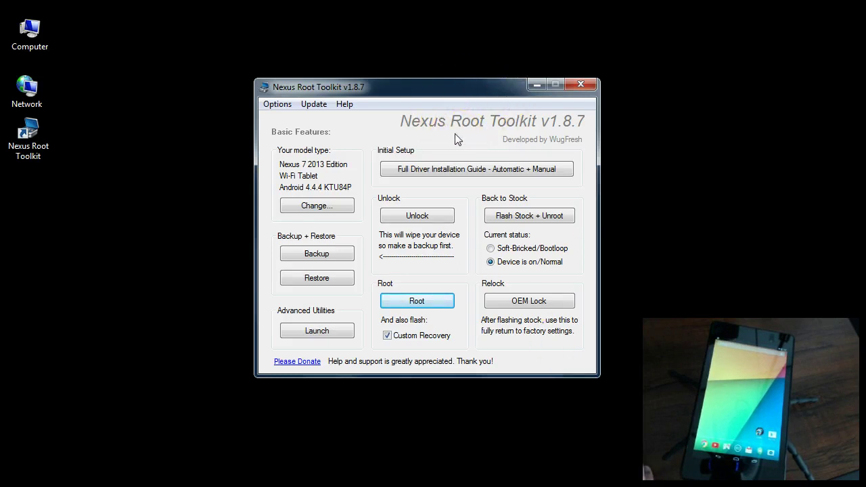
{"action": "left_click", "coordinate": [317, 331]}
{"action": "left_click_drag", "start_coordinate": [441, 12], "coordinate": [441, 64]}
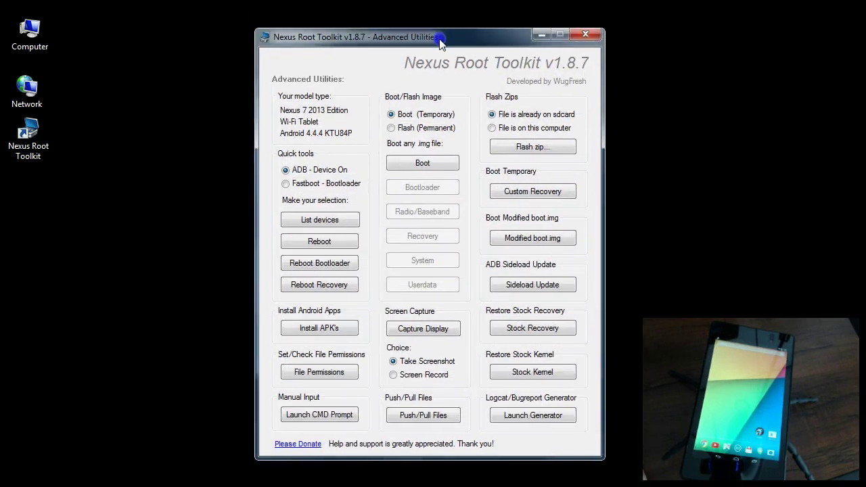
{"action": "left_click", "coordinate": [586, 35]}
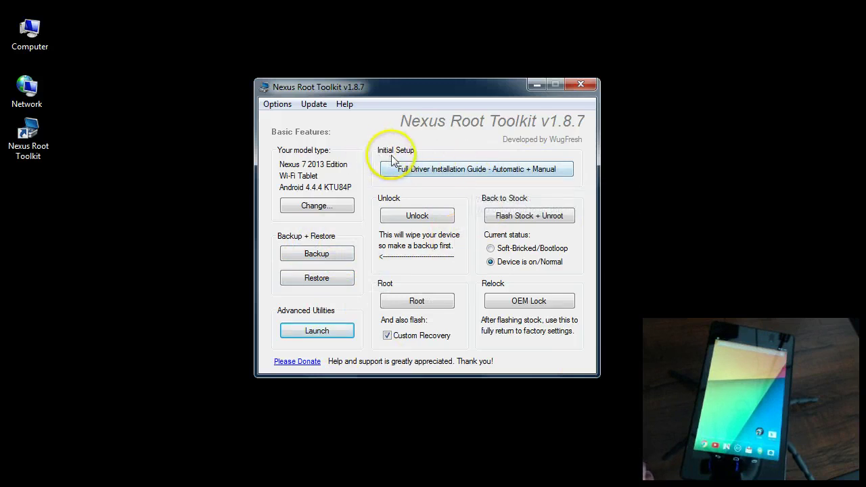
{"action": "left_click", "coordinate": [464, 170]}
{"action": "left_click_drag", "start_coordinate": [129, 8], "coordinate": [487, 47]}
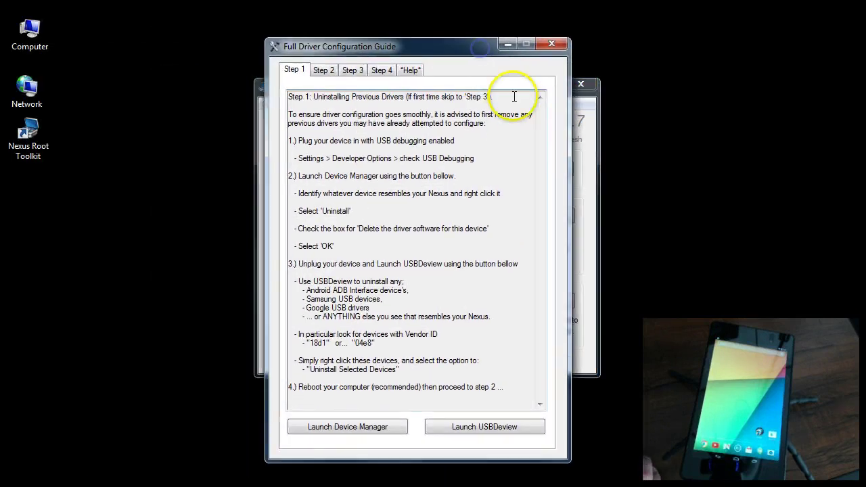
{"action": "left_click", "coordinate": [323, 71]}
{"action": "left_click", "coordinate": [353, 71]}
{"action": "left_click", "coordinate": [382, 71]}
{"action": "left_click", "coordinate": [410, 70]}
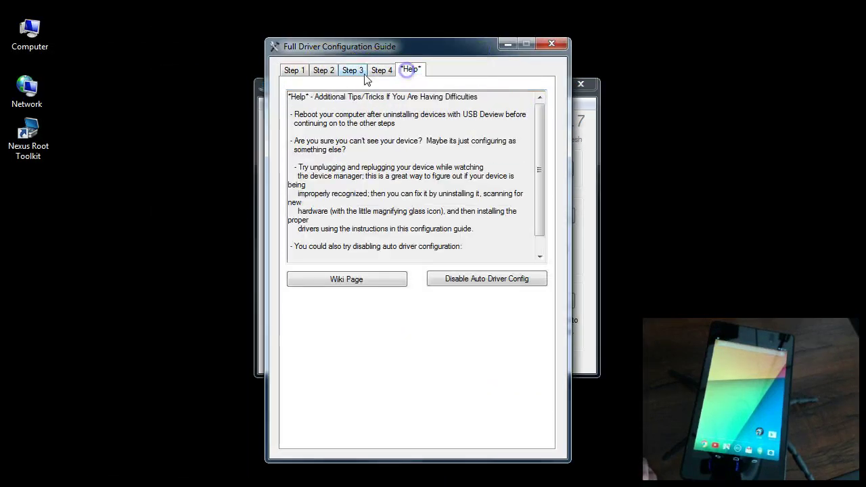
{"action": "left_click", "coordinate": [293, 70]}
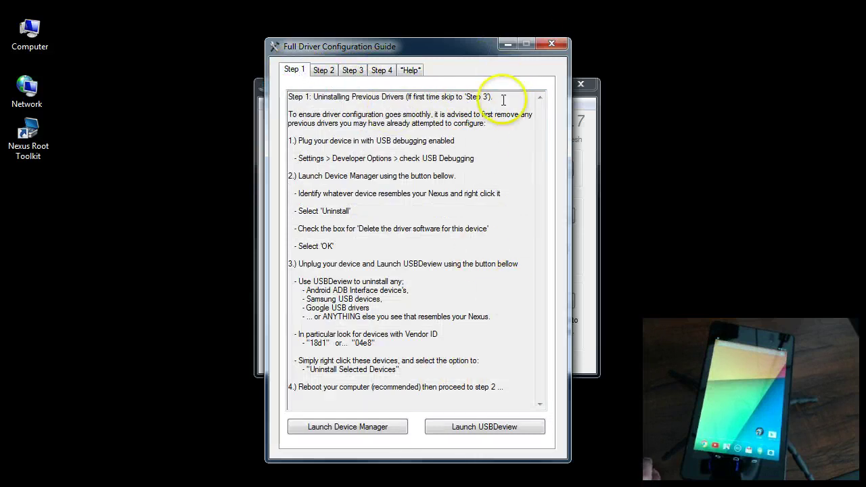
{"action": "left_click", "coordinate": [542, 44]}
{"action": "left_click_drag", "start_coordinate": [502, 91], "coordinate": [516, 117]}
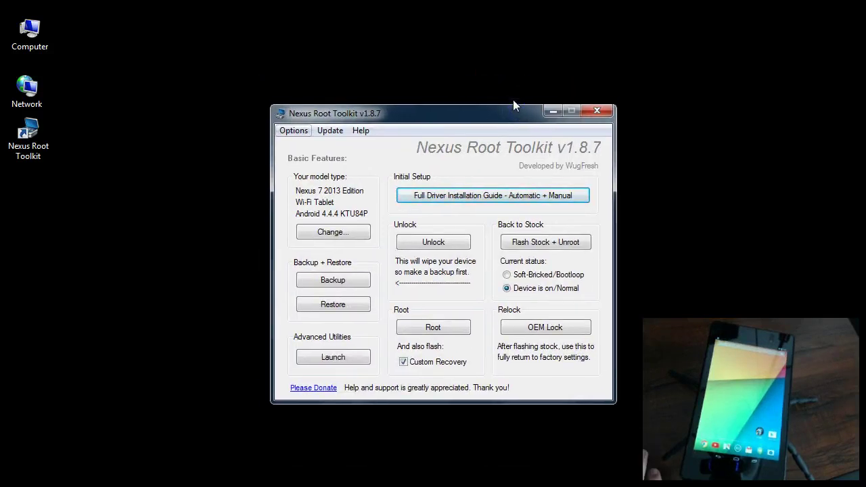